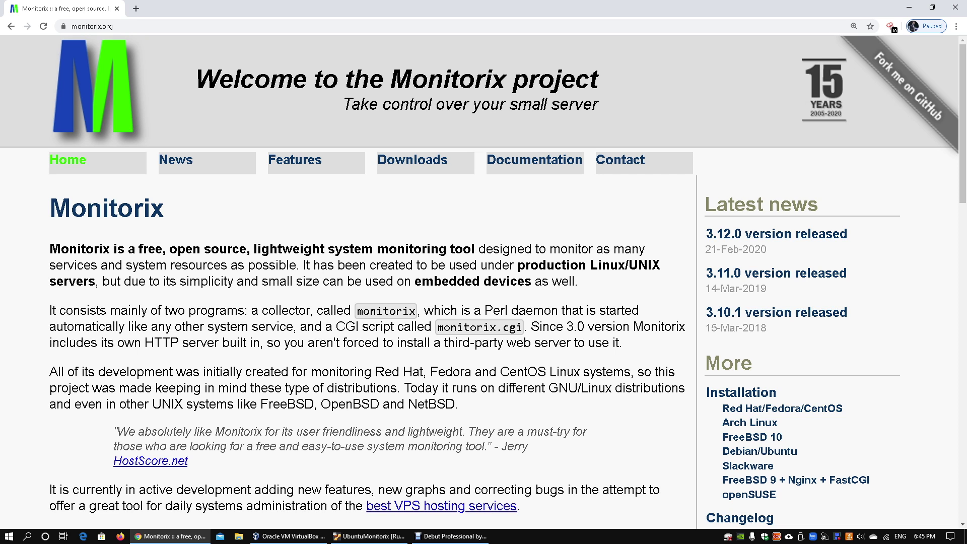
- Highlight the home page tagline, first paragraph and the words 'embedded devices', then clear them
triple_click(411, 104)
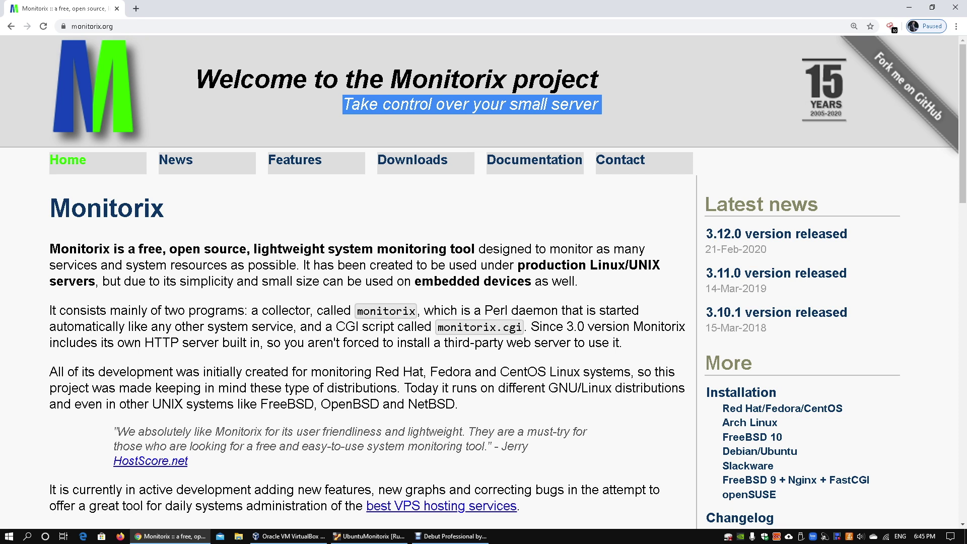
click(410, 105)
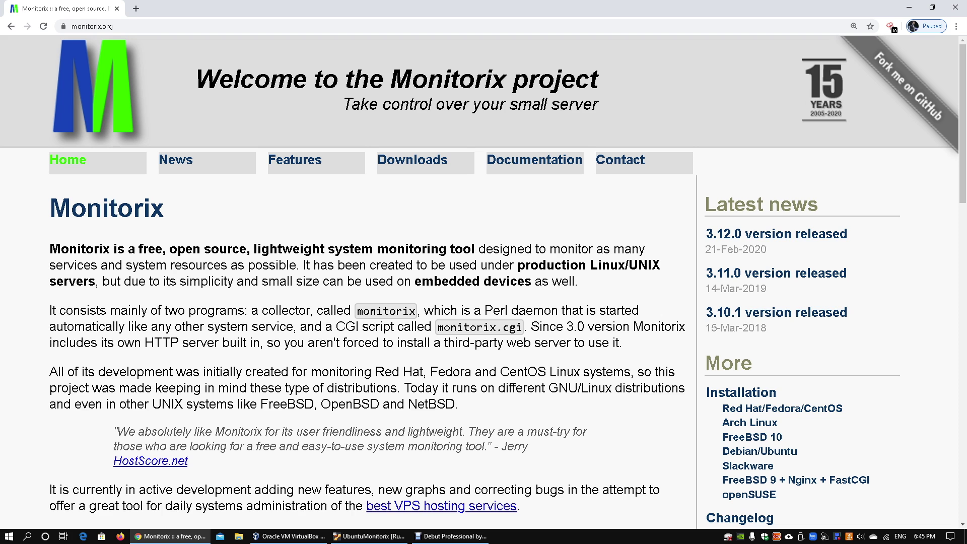
scroll(410, 105, down, 2)
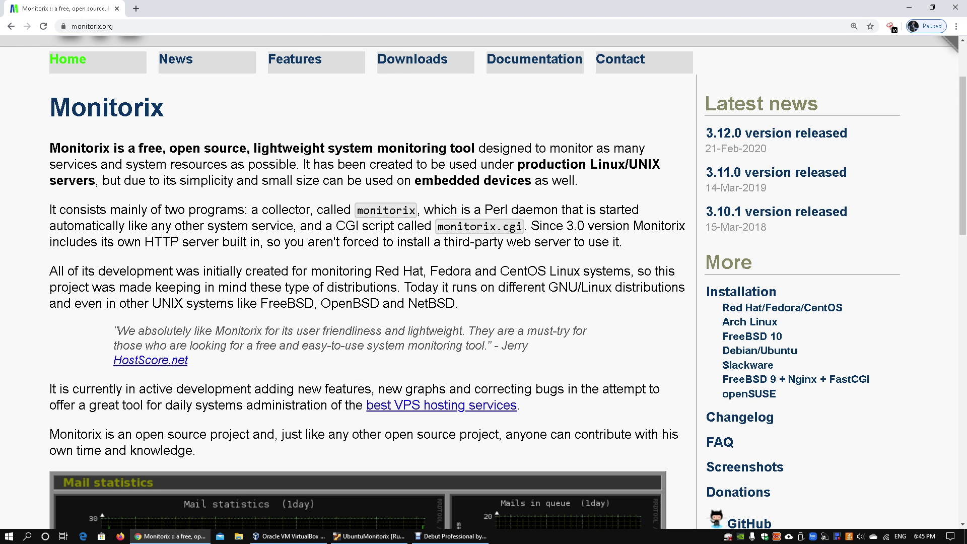
triple_click(552, 164)
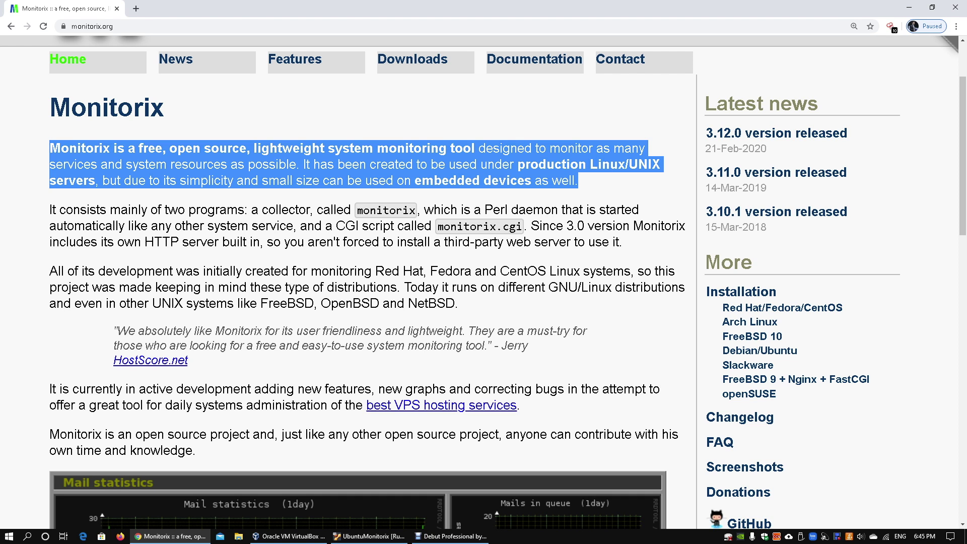
double_click(551, 165)
click(552, 165)
drag(415, 180, 531, 180)
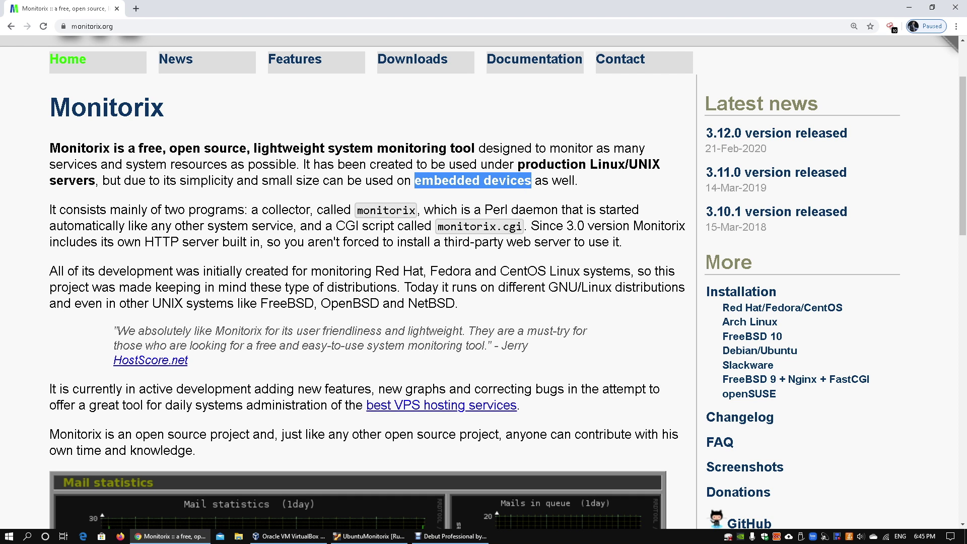
click(531, 181)
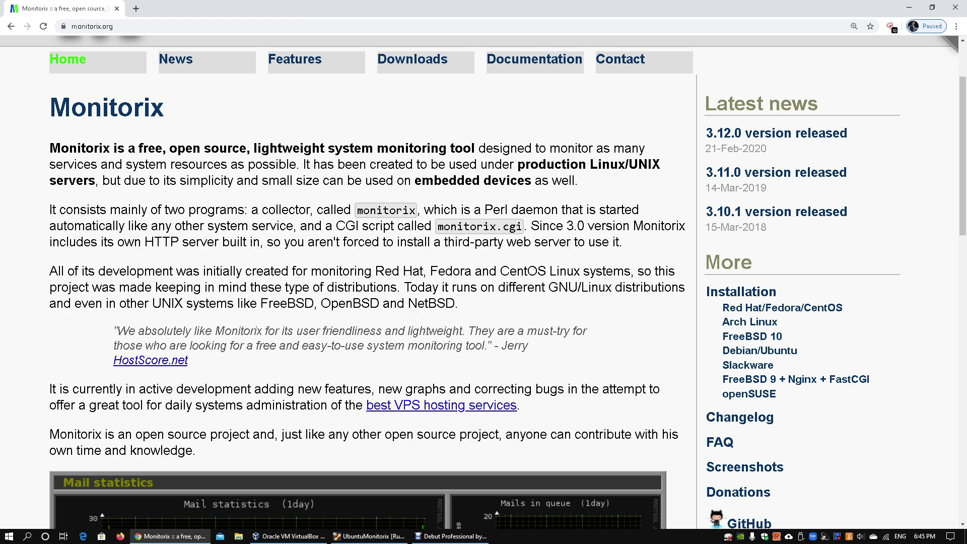
- Scroll through the rest of the home page and go to the Documentation page
scroll(483, 282, down, 3)
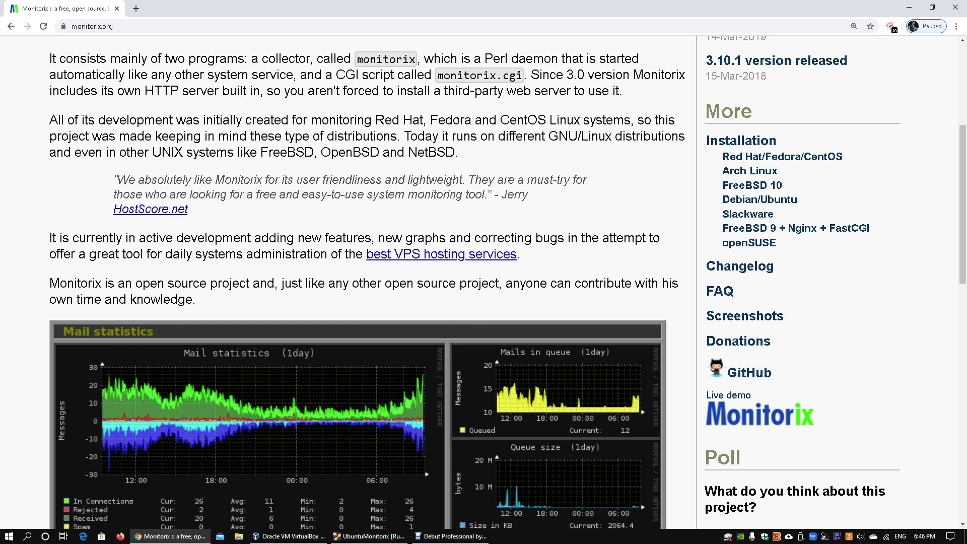
scroll(484, 282, down, 2)
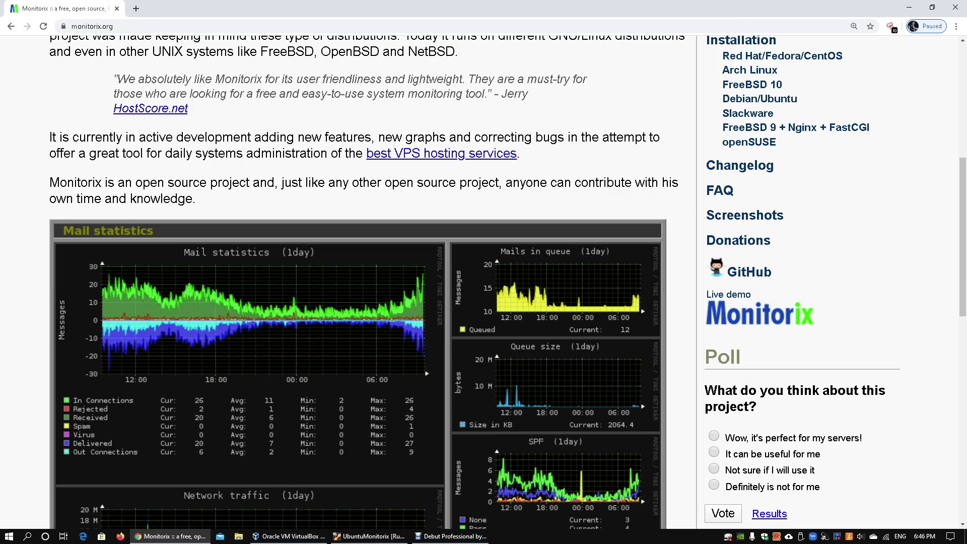
scroll(483, 282, up, 7)
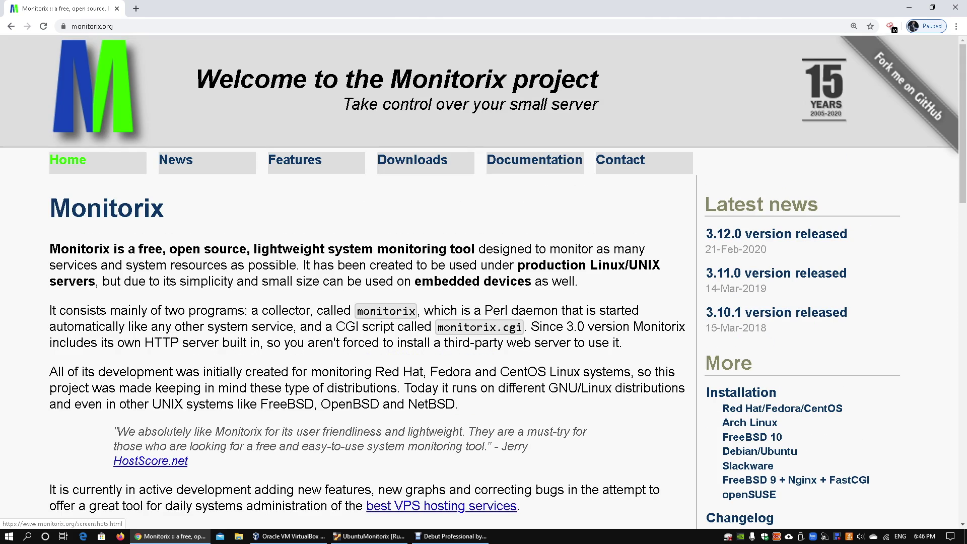
click(535, 160)
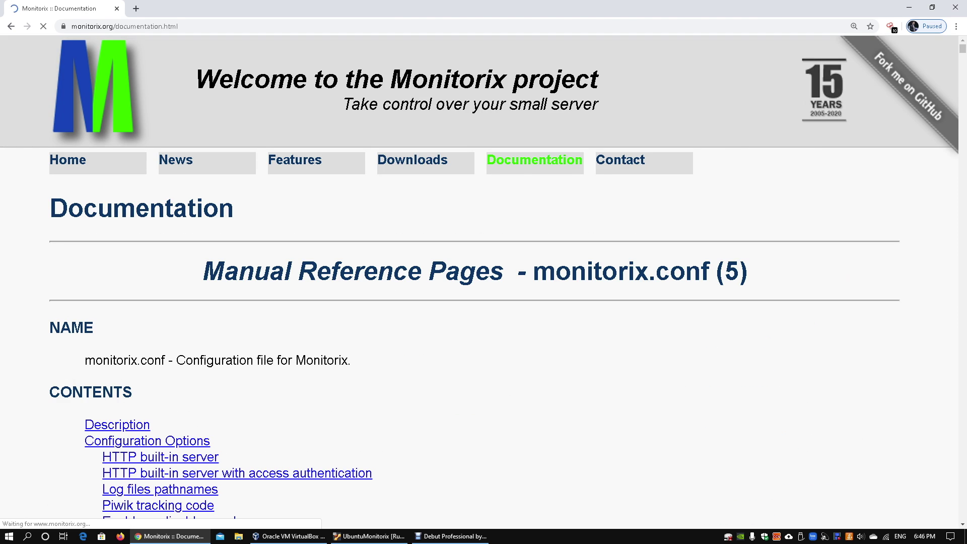
- Scroll the manual to DESCRIPTION and CONFIGURATION OPTIONS, then switch to the Ubuntu VM
scroll(484, 283, down, 5)
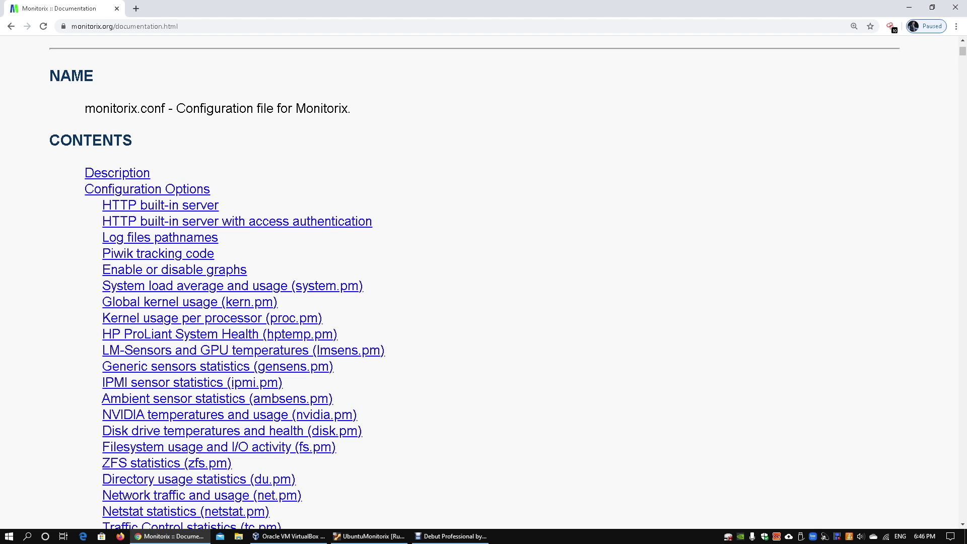
scroll(484, 283, down, 20)
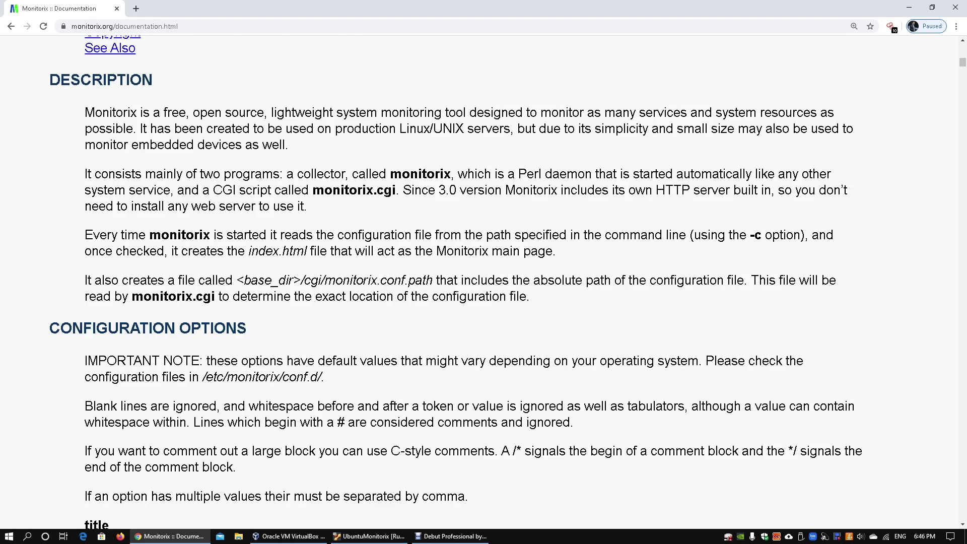
key(alt+Tab)
- Open a terminal from the Ubuntu desktop's context menu and enlarge its text
right_click(493, 196)
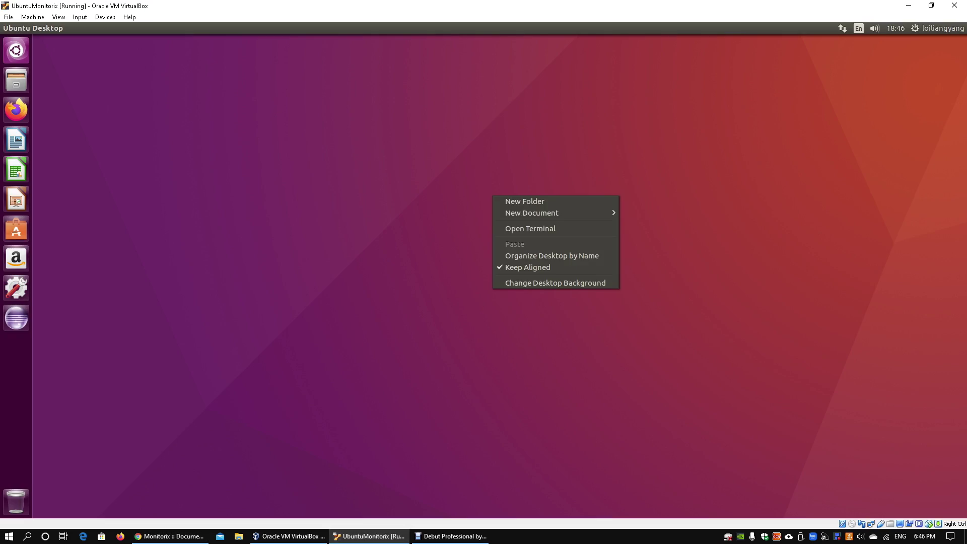
key(Return)
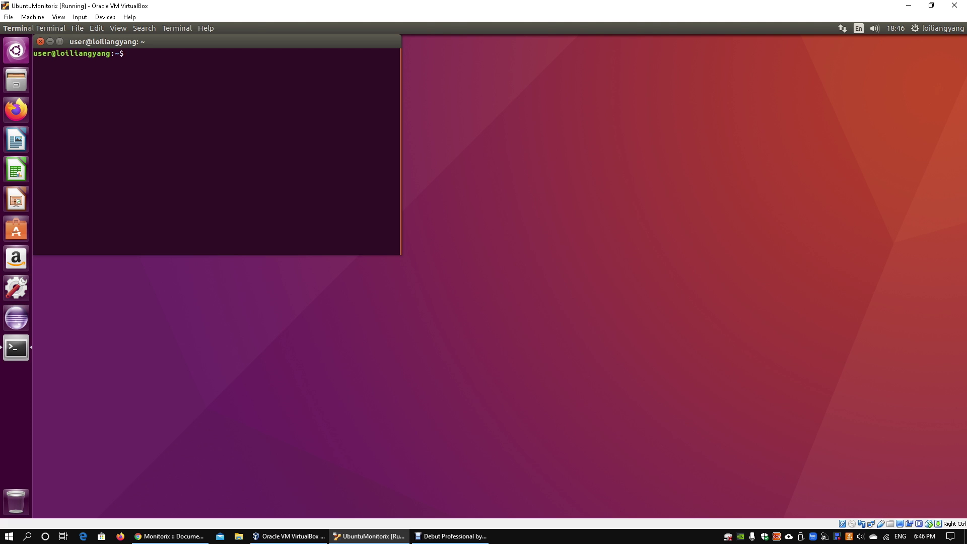
key(alt+v)
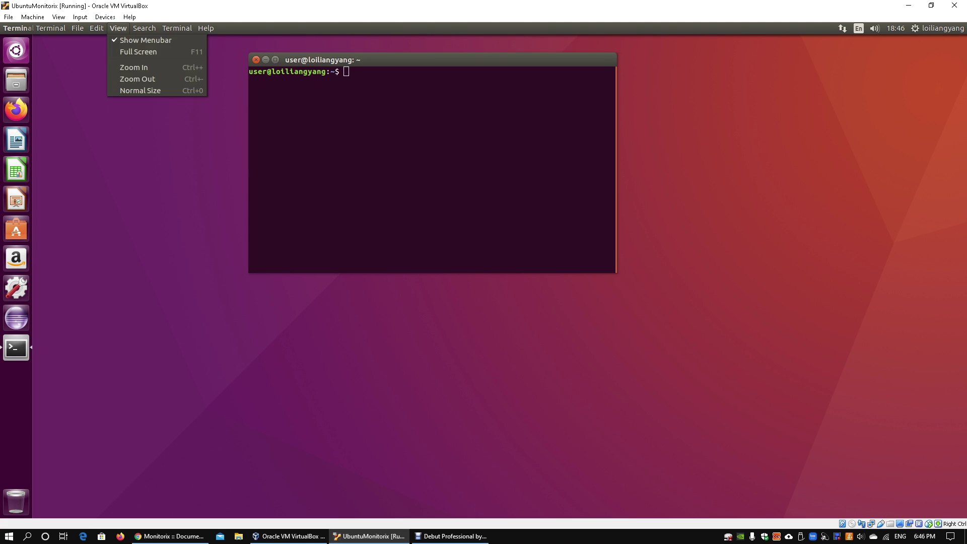
key(Escape)
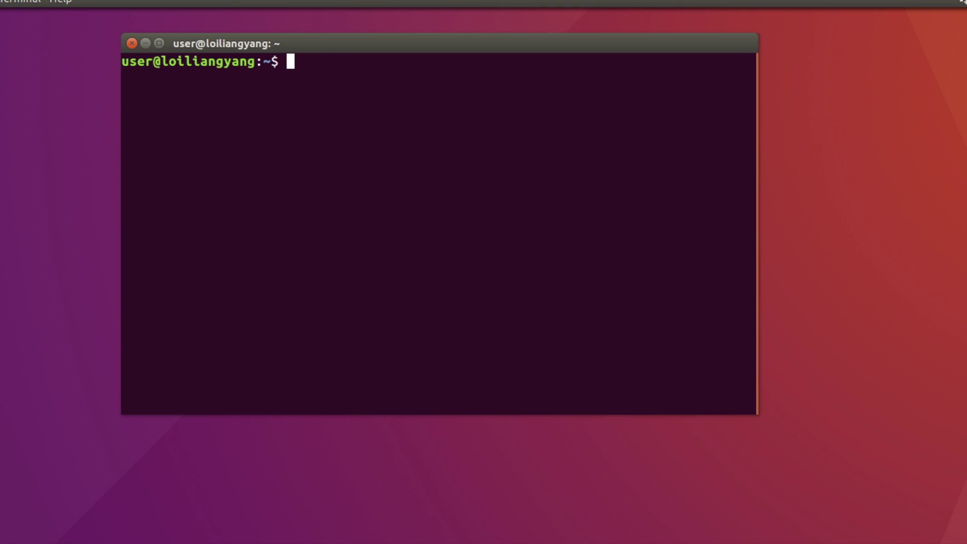
key(ctrl+plus)
key(ctrl+plus)
- Run ifconfig to find enp0s3's address 192.168.1.20, then launch Firefox
text(ifconfig)
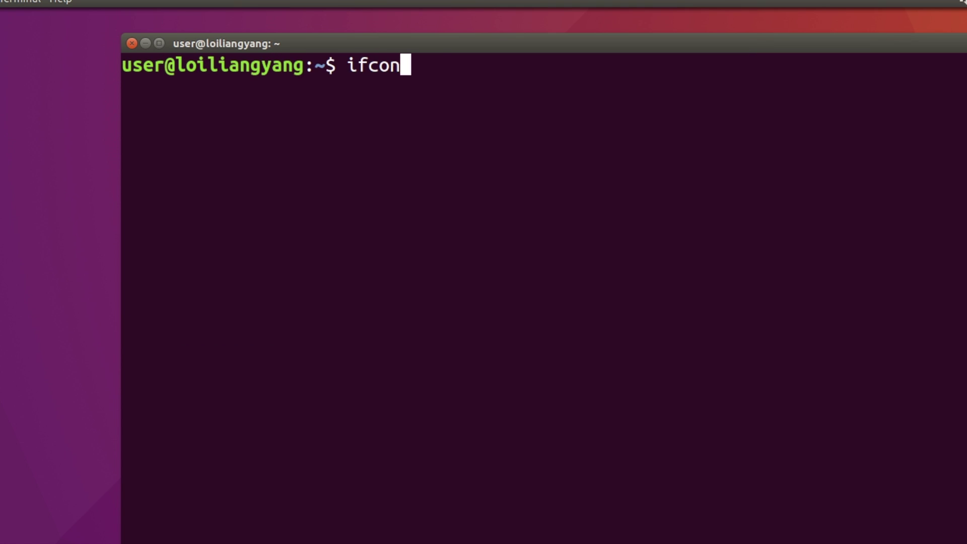
key(Return)
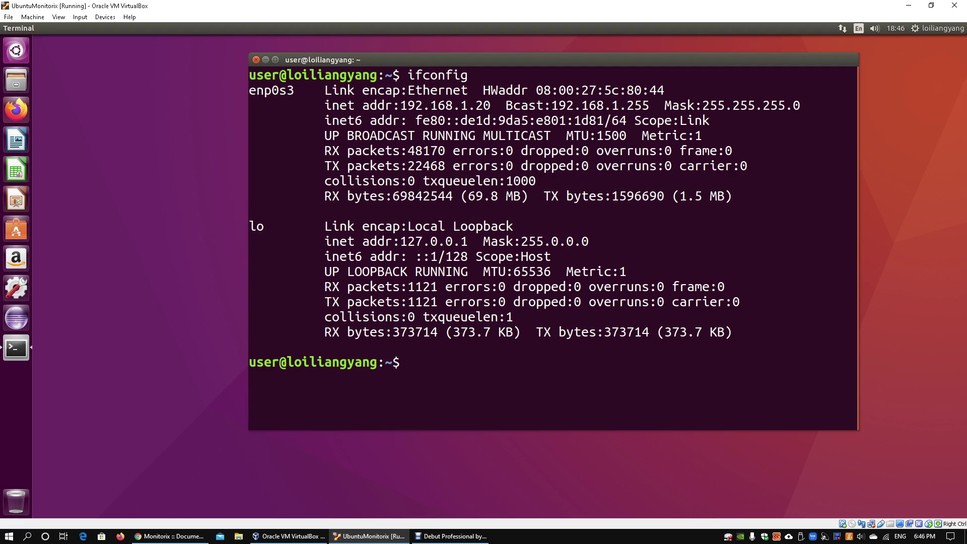
click(16, 110)
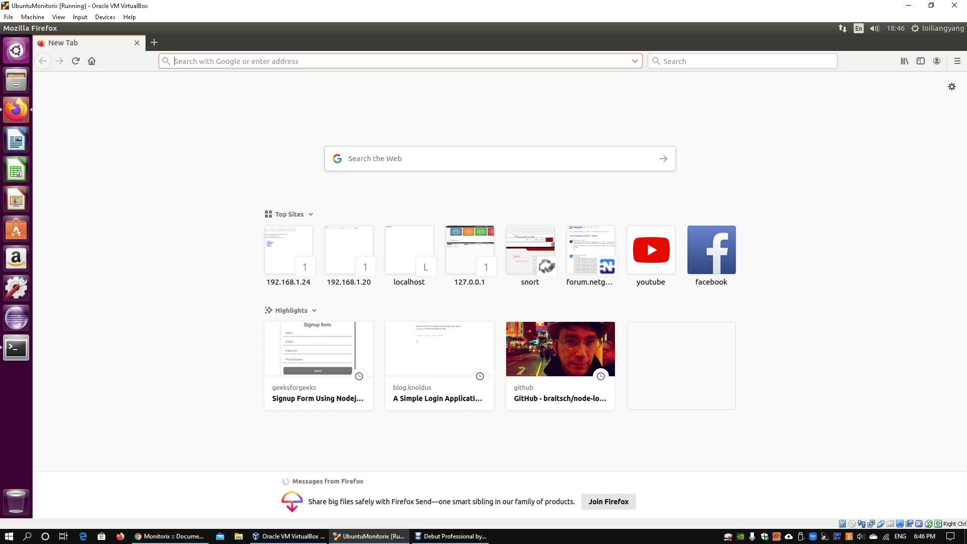
- Go to 192.168.1.20:8080/monitorix in the Firefox address bar
text(192.168.1.20:3000/)
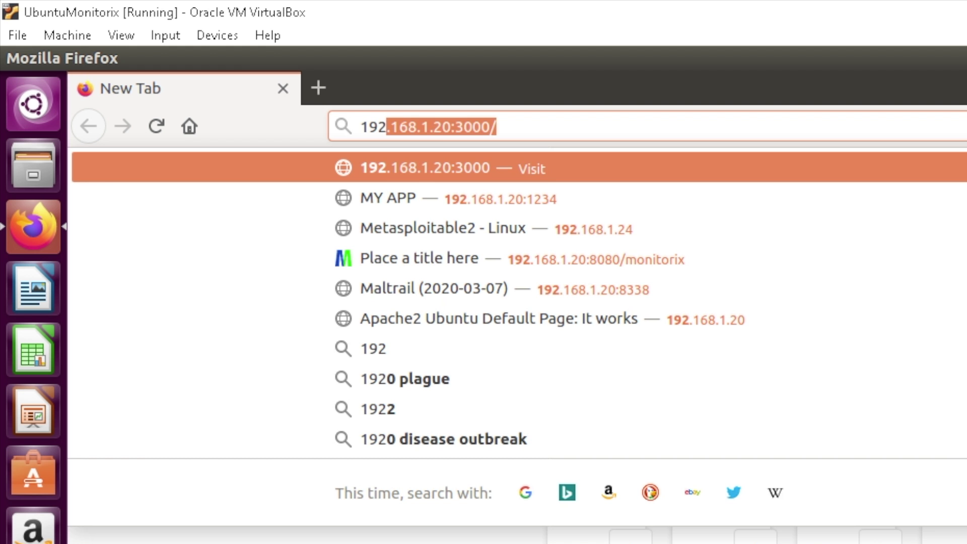
key(Right)
key(BackSpace)
key(BackSpace)
key(BackSpace)
key(BackSpace)
key(BackSpace)
key(BackSpace)
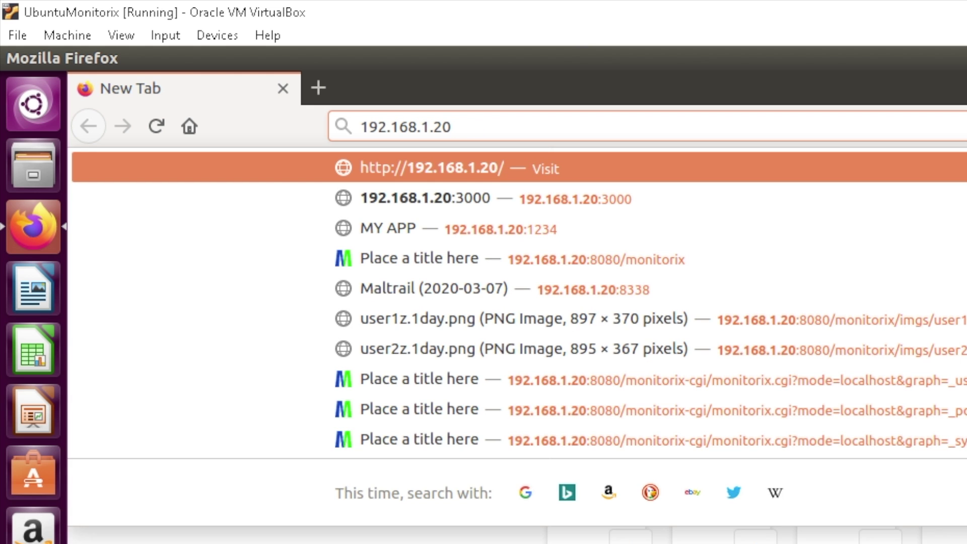
text(:8080/)
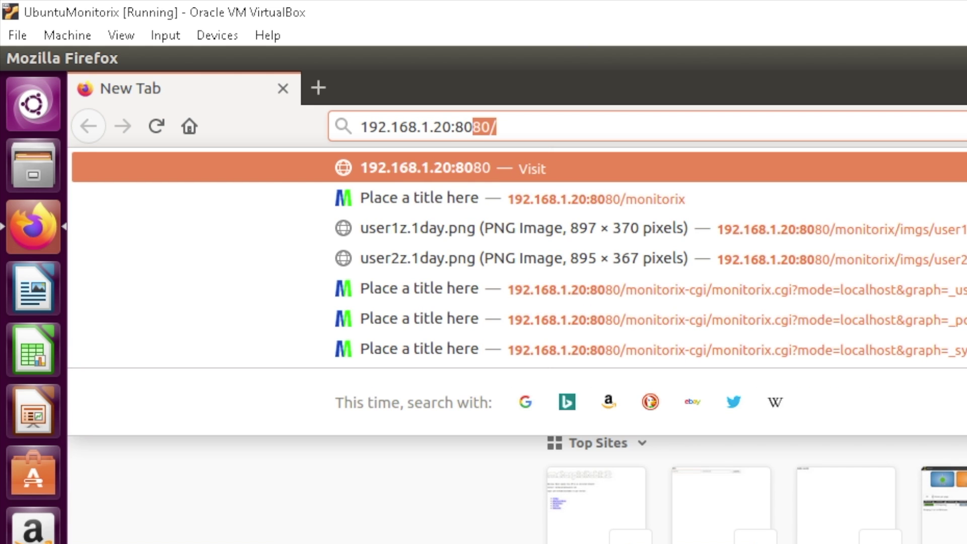
text(,pmo)
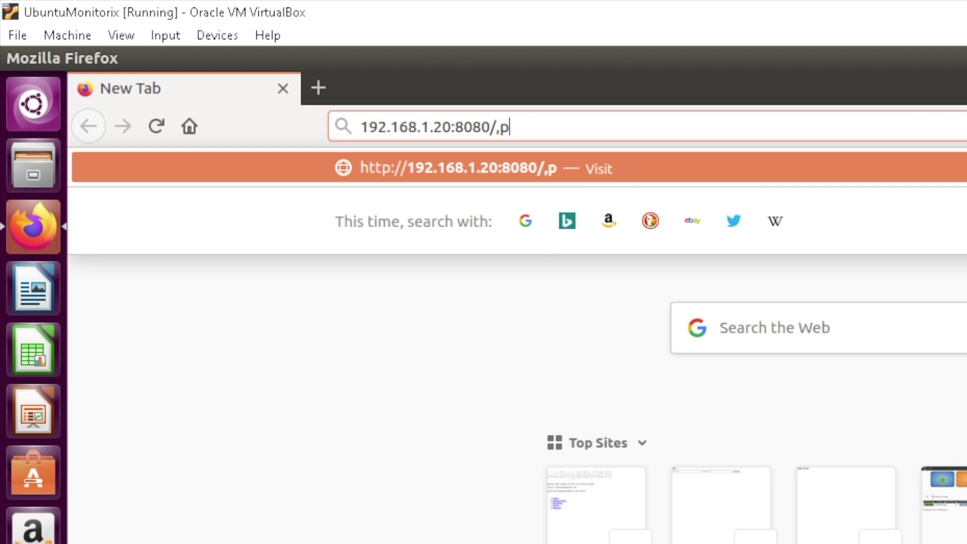
key(BackSpace)
key(BackSpace)
key(BackSpace)
key(BackSpace)
text(monito)
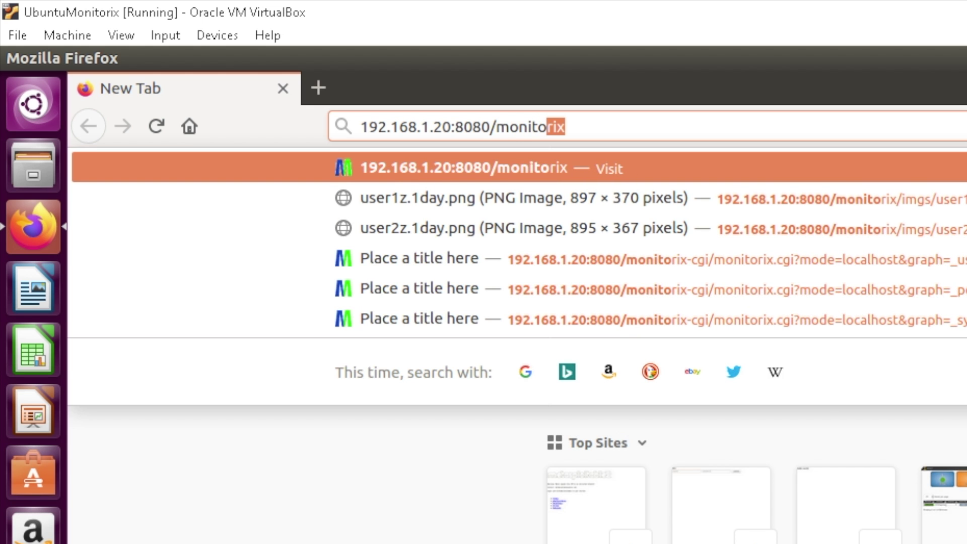
key(Return)
- Sign in with the username and password and decline saving the login
text(admin)
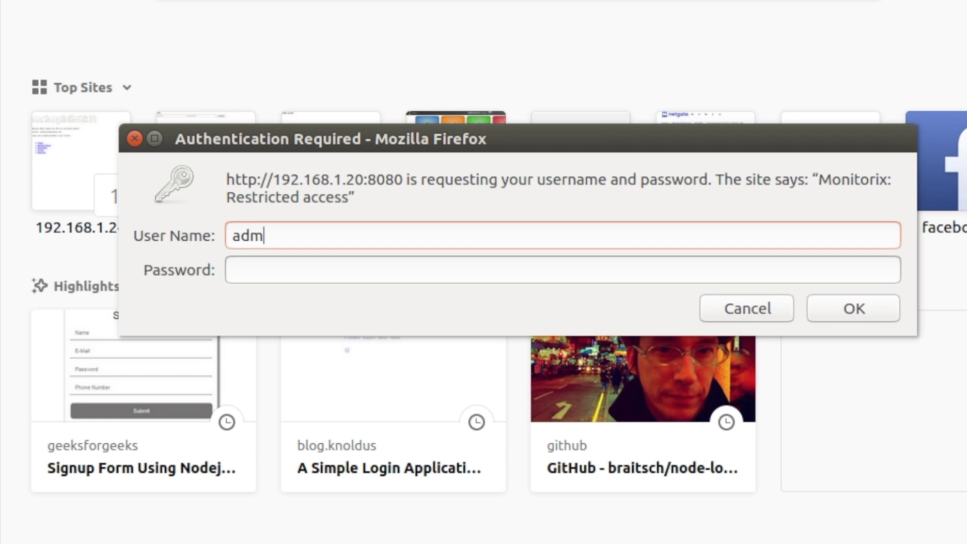
key(Tab)
text(********)
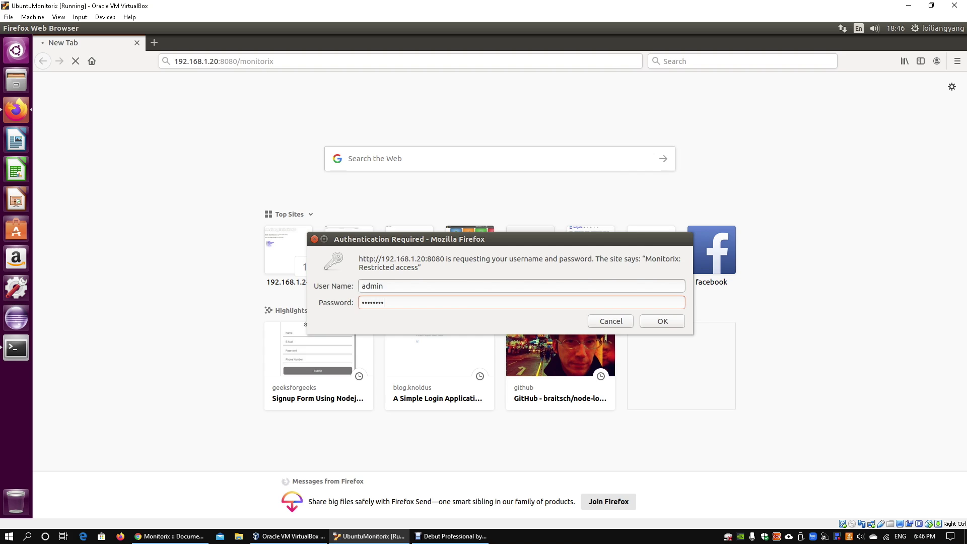
key(Return)
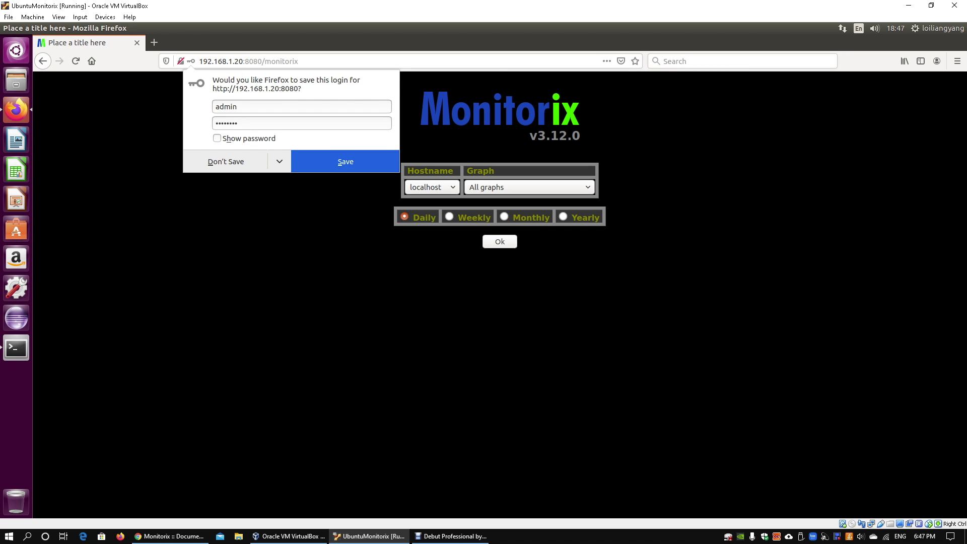
key(Escape)
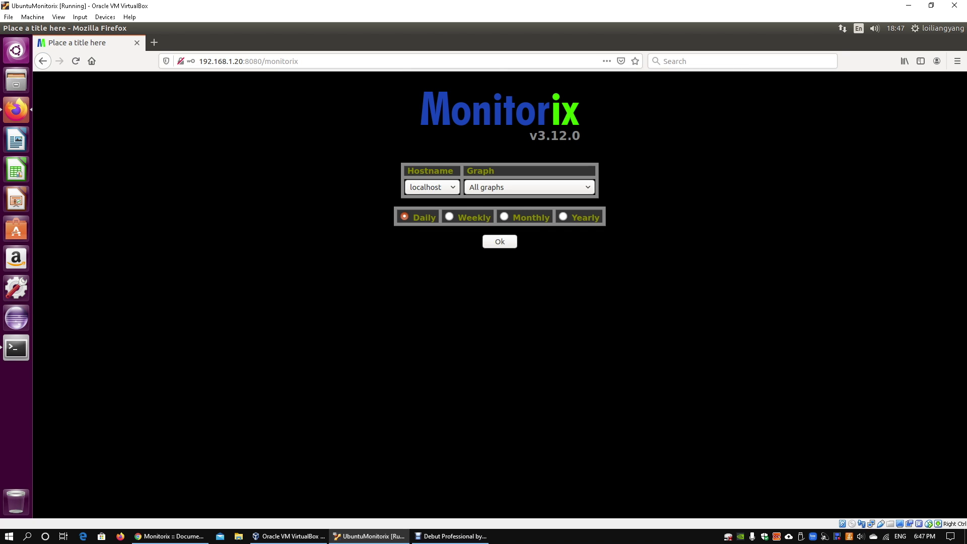
- Zoom the page to 130%, keep localhost as hostname, and open the Graph list
key(ctrl+plus)
key(ctrl+plus)
key(ctrl+plus)
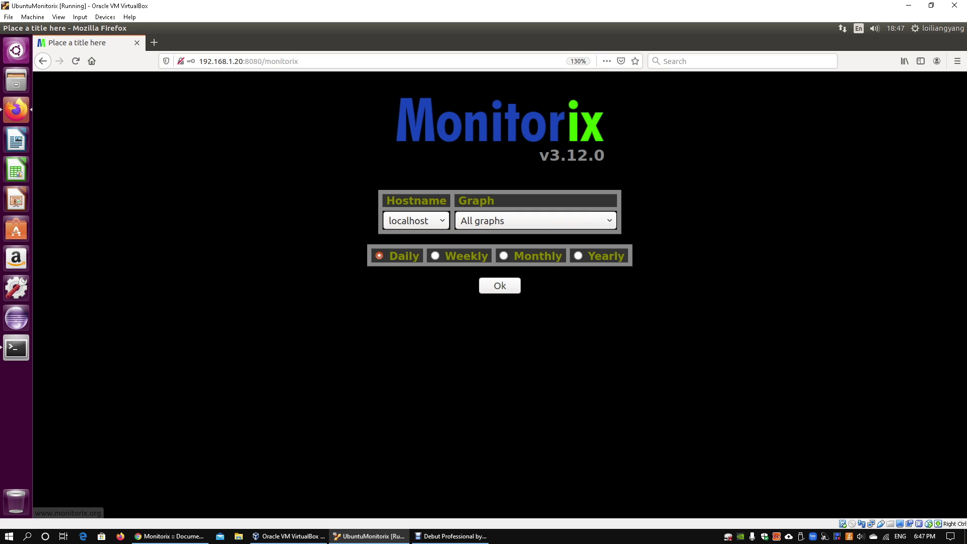
click(416, 221)
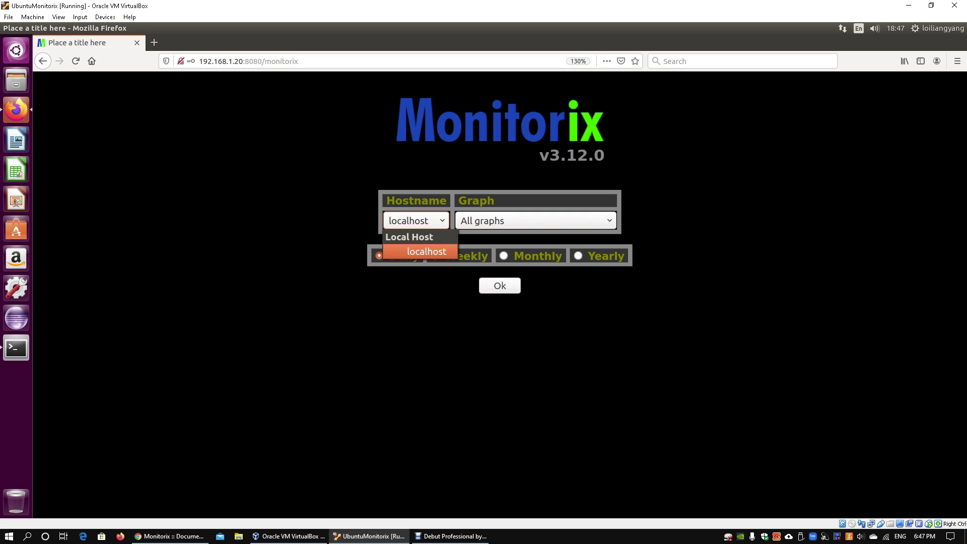
key(Return)
key(Tab)
key(alt+Down)
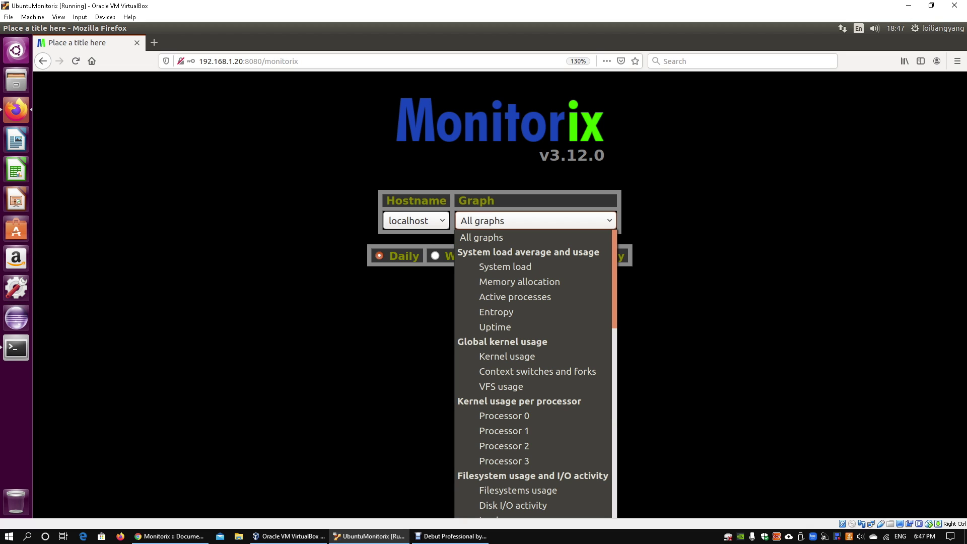
- Select Active processes as the graph and load localhost's daily system load graphs
key(Down)
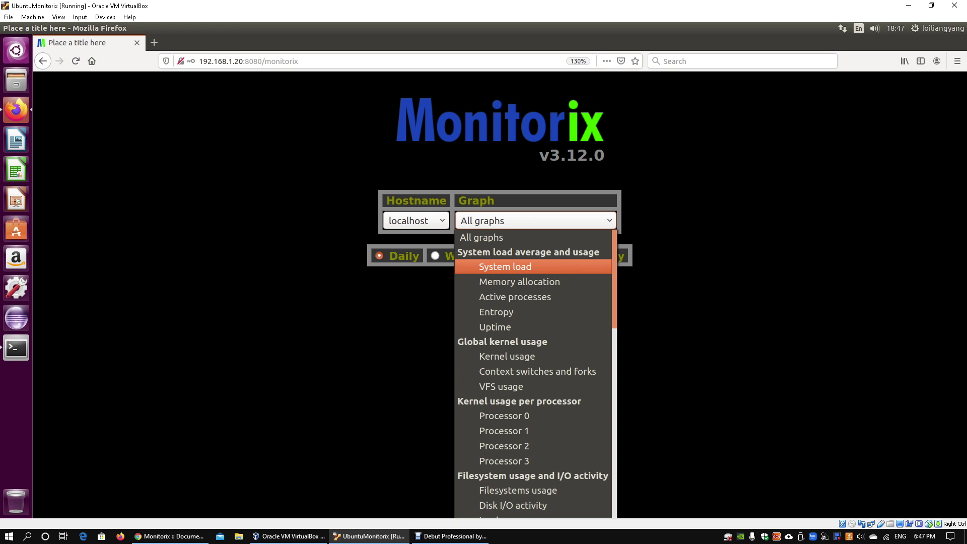
key(Down)
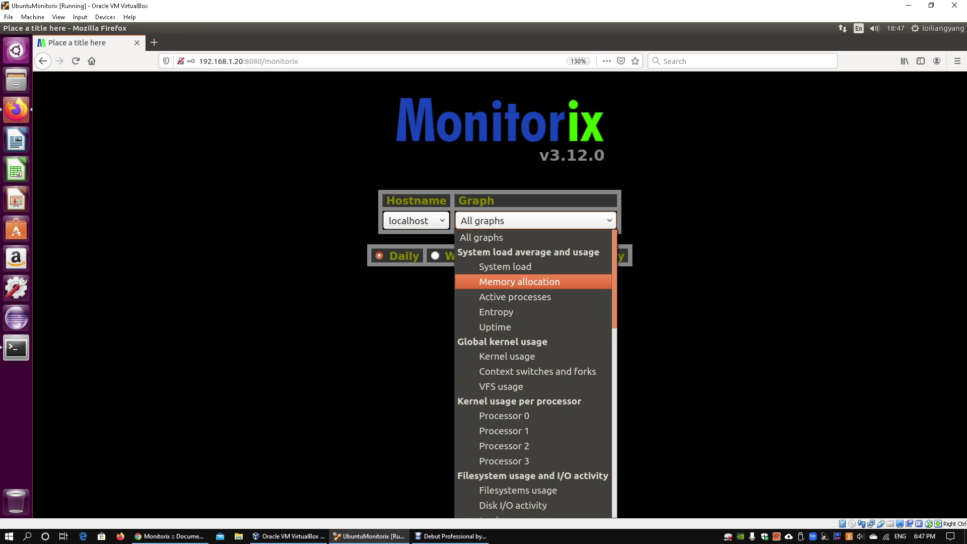
key(Down)
key(Return)
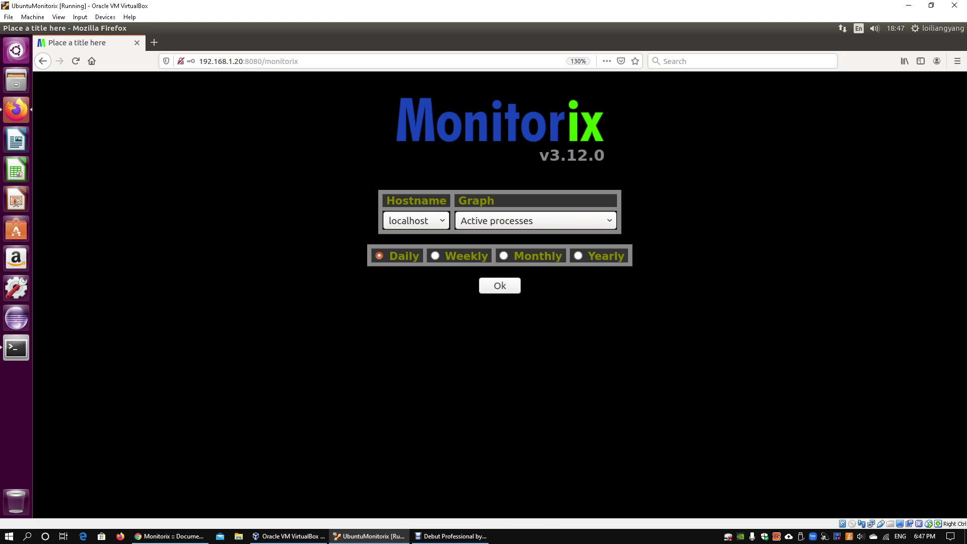
click(500, 286)
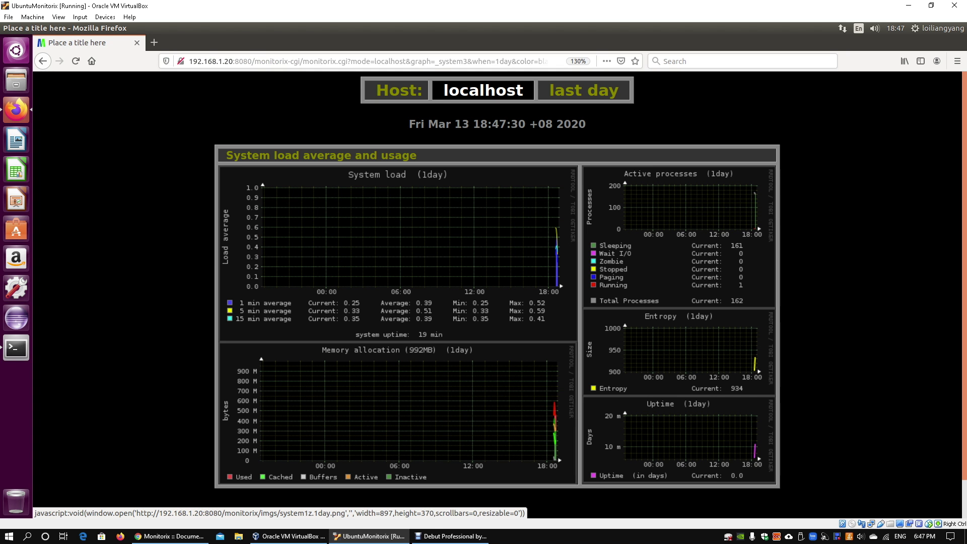
scroll(398, 252, down, 1)
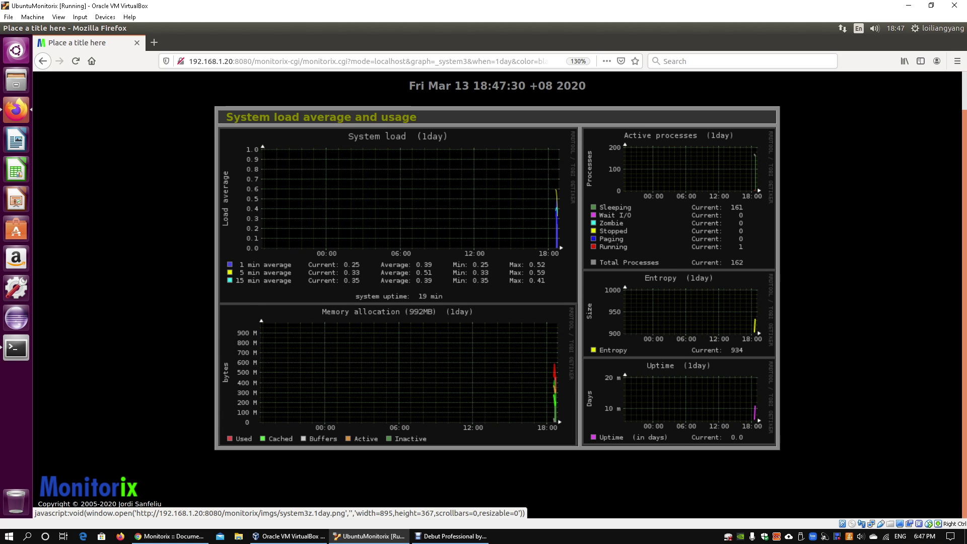
click(677, 171)
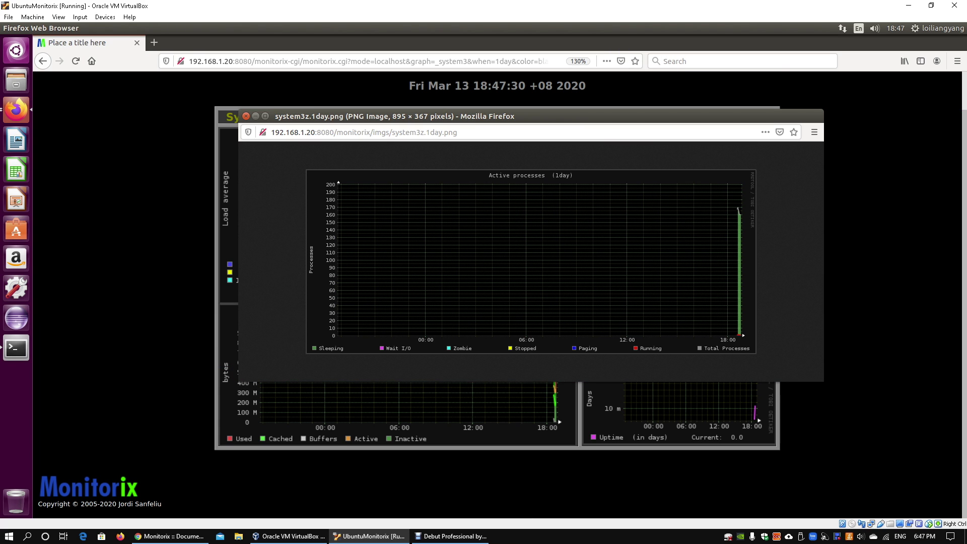
click(246, 115)
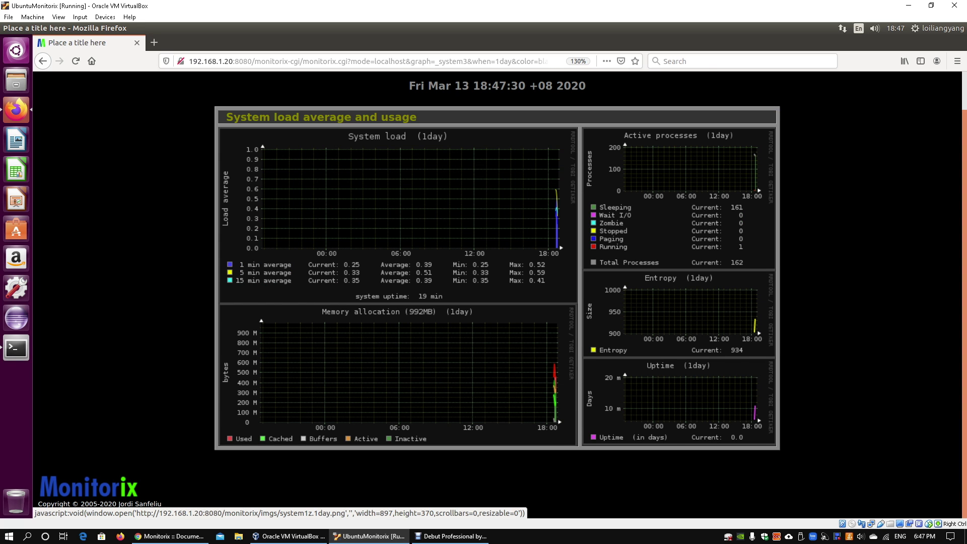
scroll(398, 227, up, 1)
key(alt+Left)
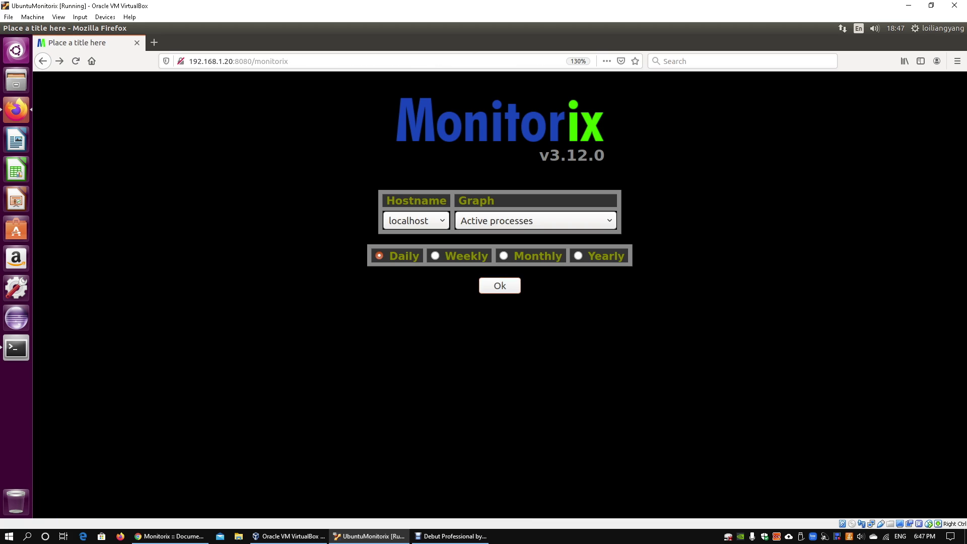
- Scroll the Graph list down to the Filesystem entries and select Disk I/O activity
click(536, 220)
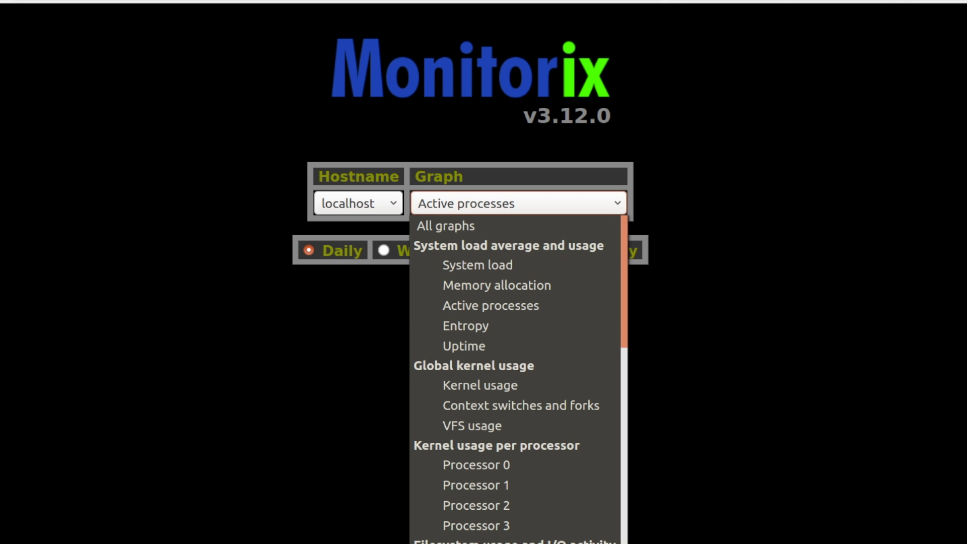
scroll(516, 378, down, 1)
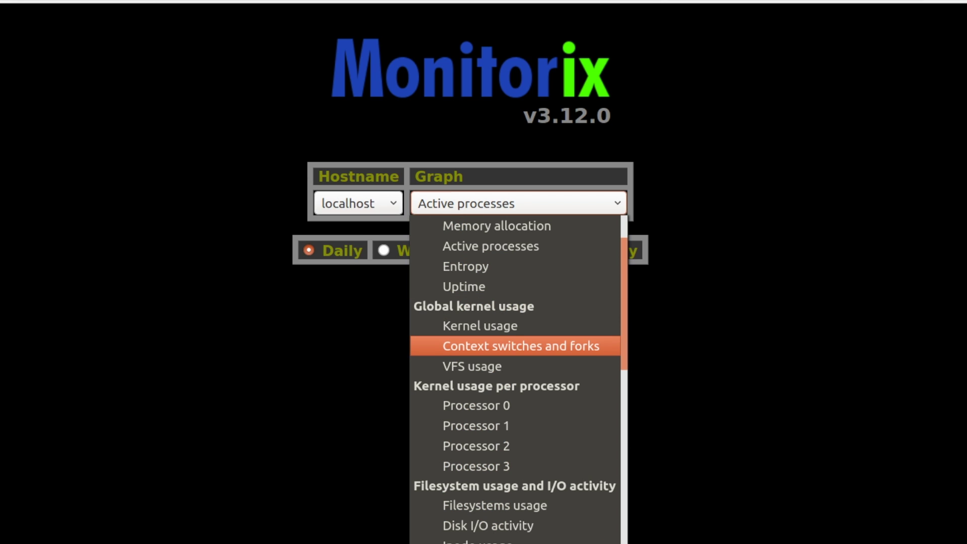
scroll(514, 346, down, 1)
scroll(514, 346, down, 2)
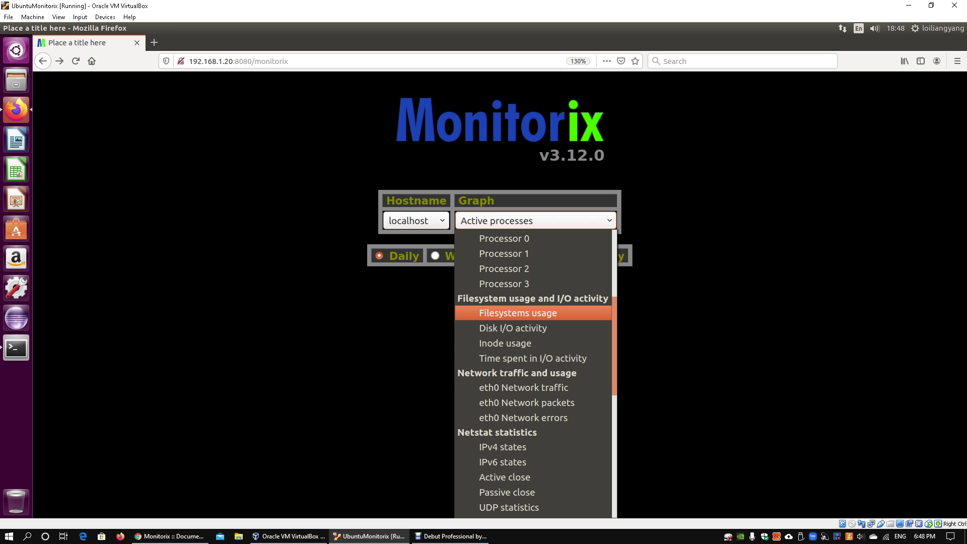
key(Down)
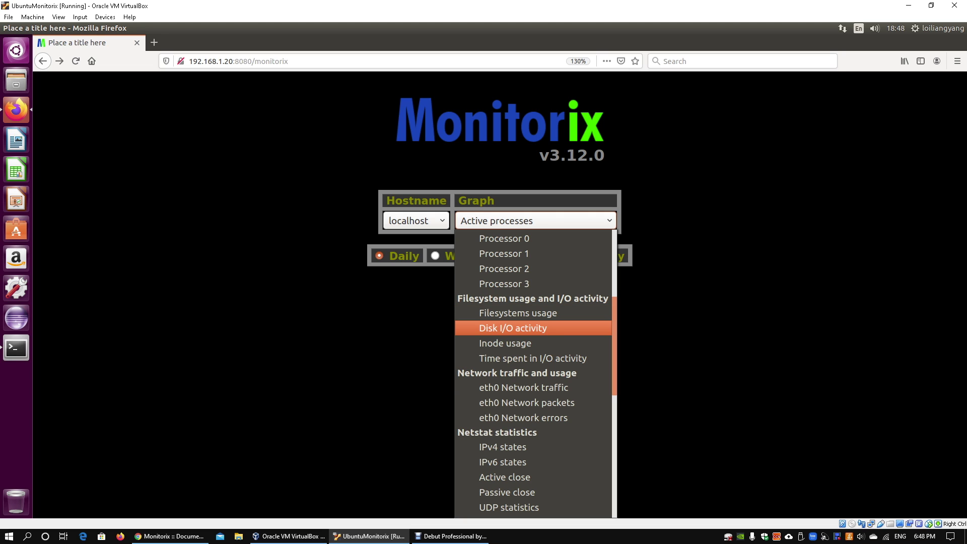
key(Return)
key(Return)
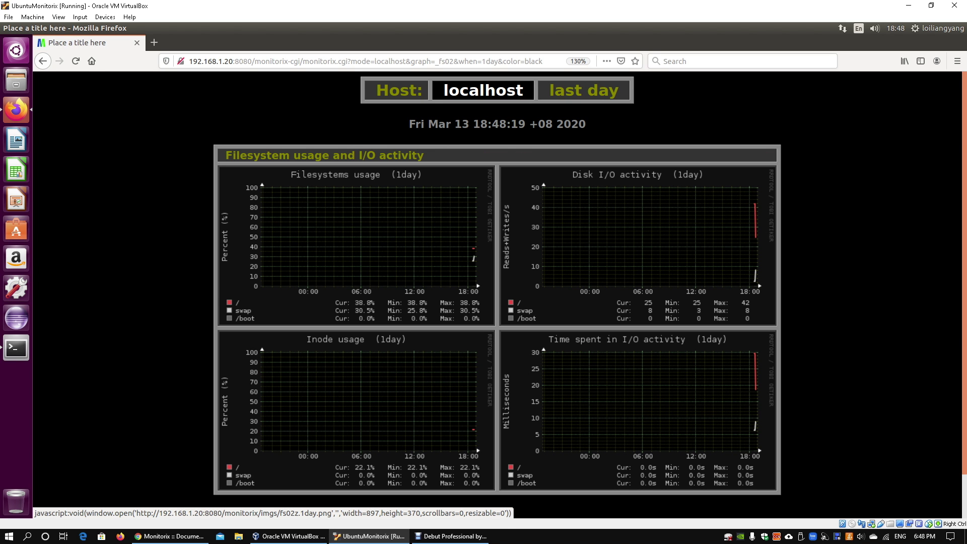
- Review the daily Disk I/O graphs, then load the Weekly ones and return to the form
scroll(504, 290, down, 2)
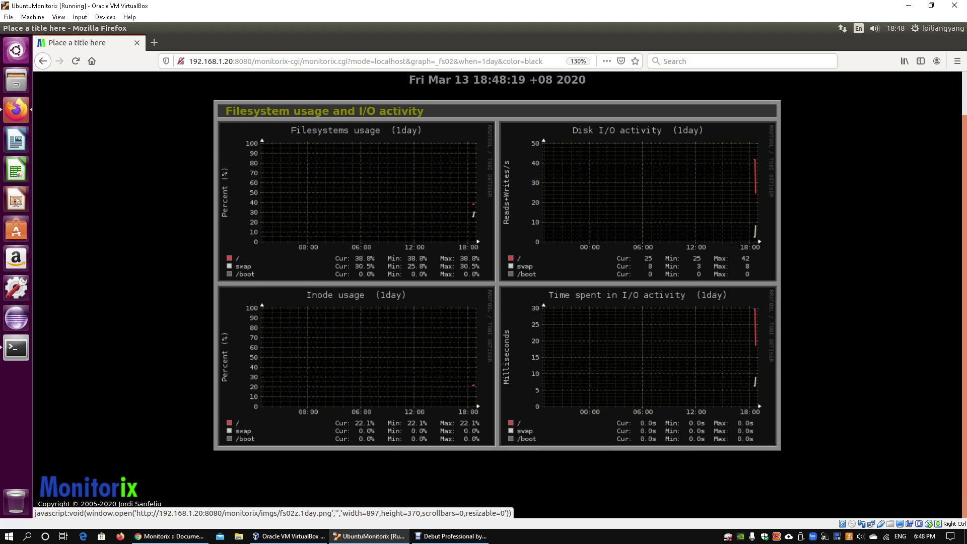
scroll(504, 289, up, 2)
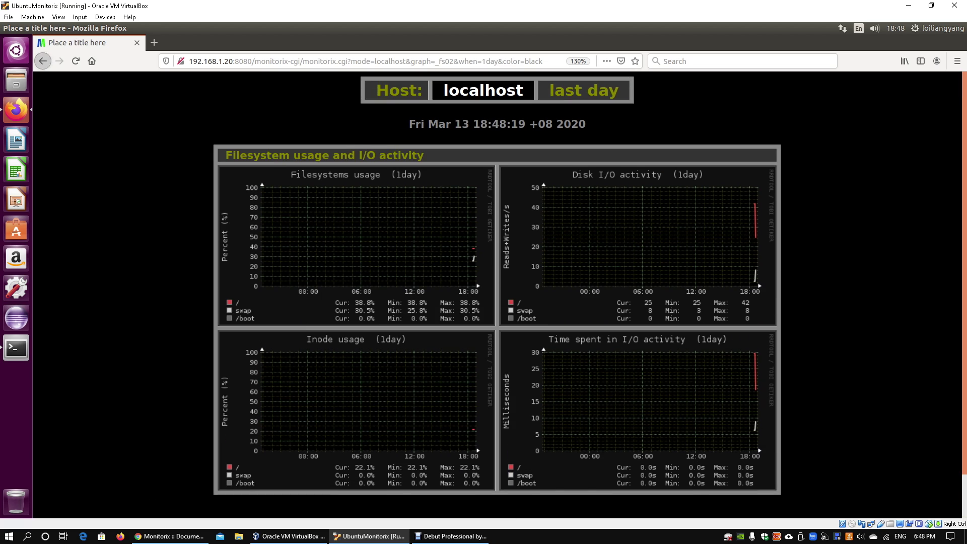
click(43, 61)
click(435, 255)
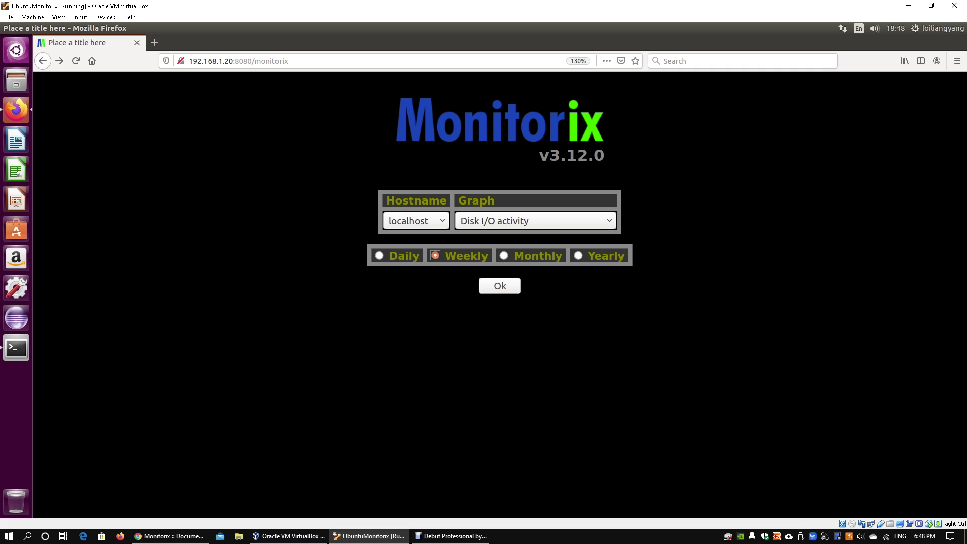
click(500, 286)
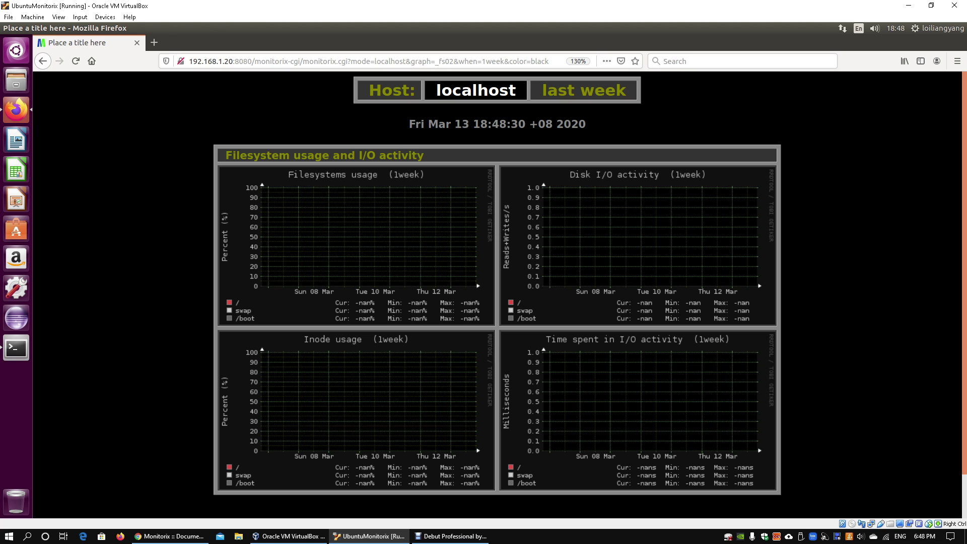
click(43, 61)
- Select eth0 Network traffic in the Graph list
click(534, 221)
scroll(504, 267, down, 1)
scroll(533, 302, down, 3)
scroll(533, 307, down, 4)
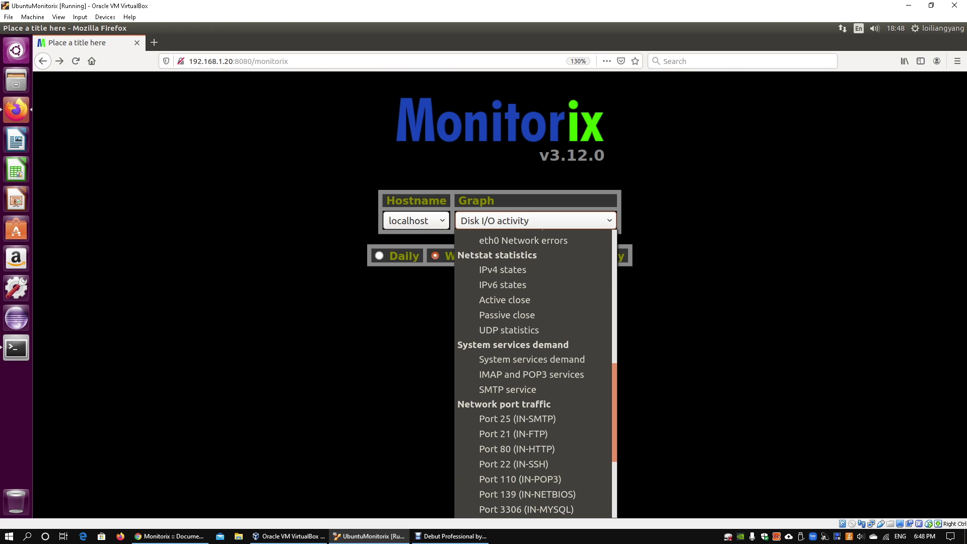
scroll(533, 308, up, 2)
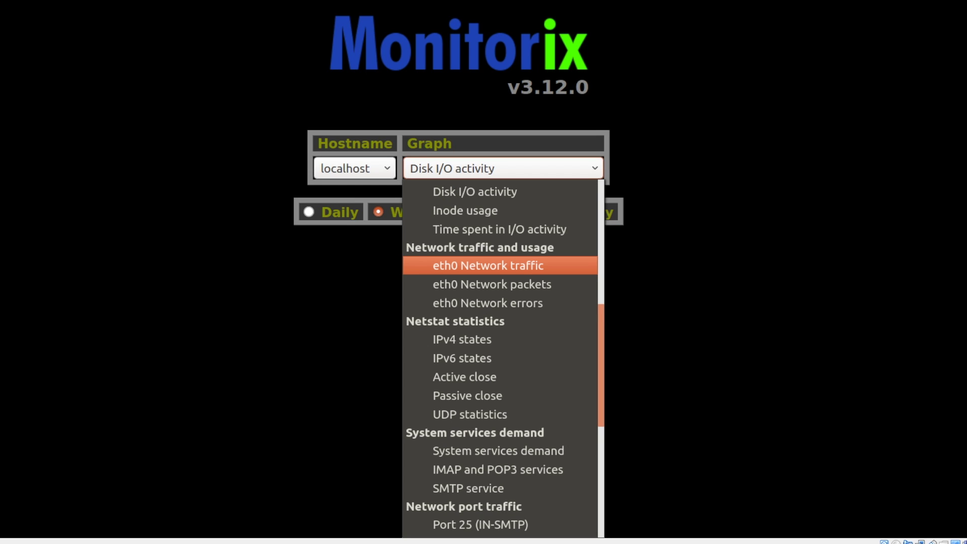
key(Return)
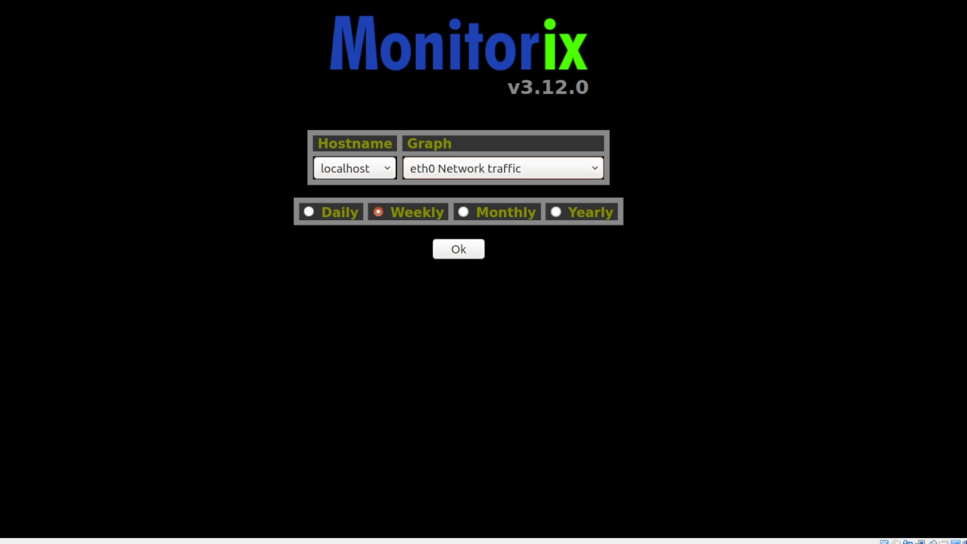
- Load the Daily eth0 network traffic graphs, then return to the selection form
click(309, 212)
key(Tab)
key(Return)
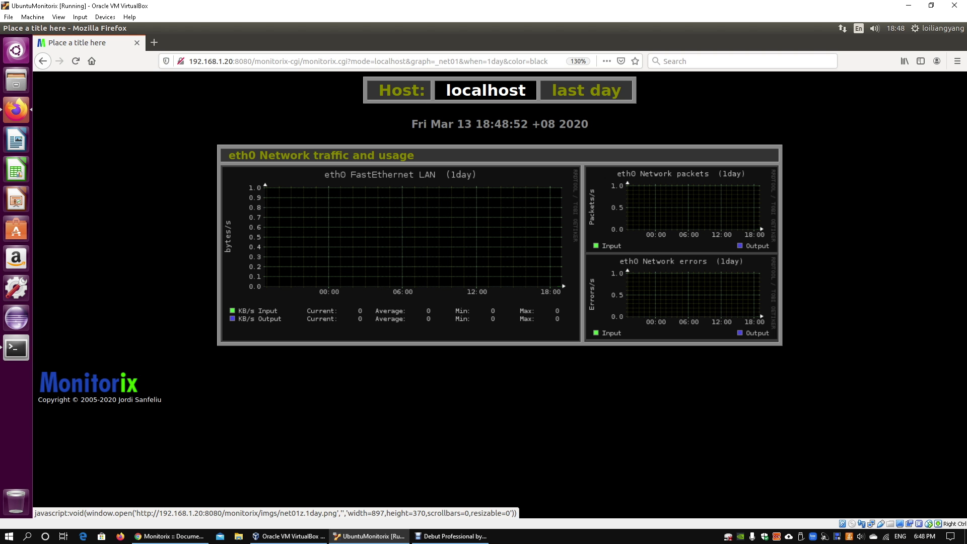
click(43, 61)
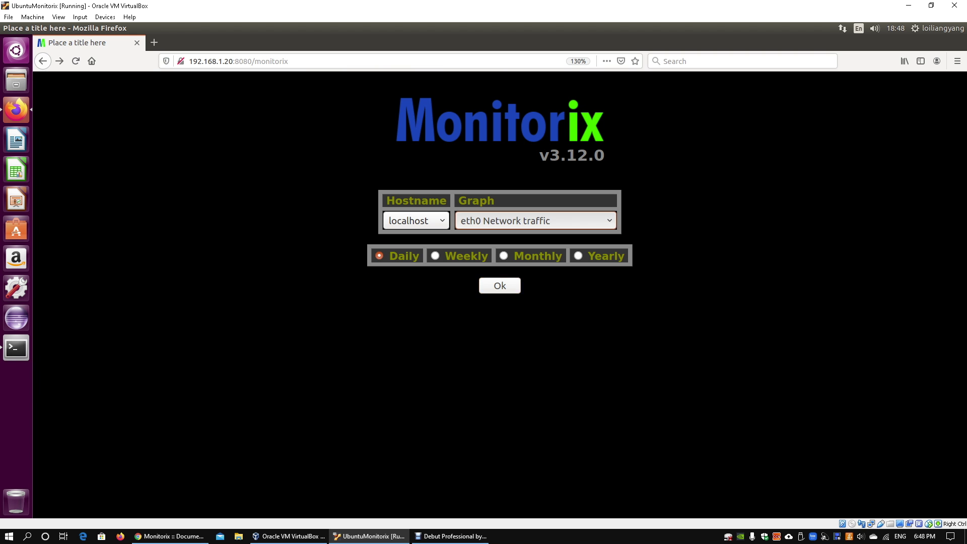
click(535, 220)
- Select Port 80 (IN-HTTP) and load the daily network port traffic graphs
scroll(534, 358, down, 5)
scroll(535, 358, down, 3)
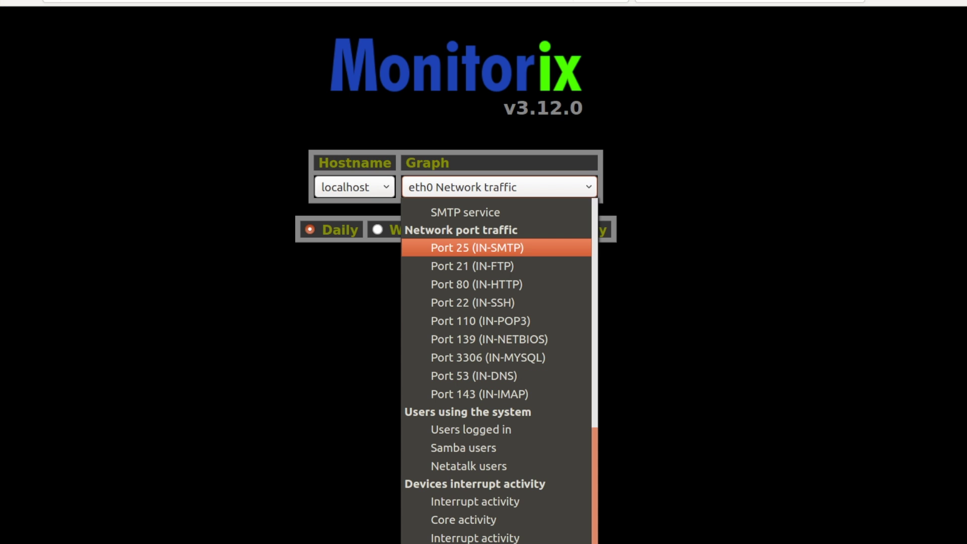
key(Down)
key(Down)
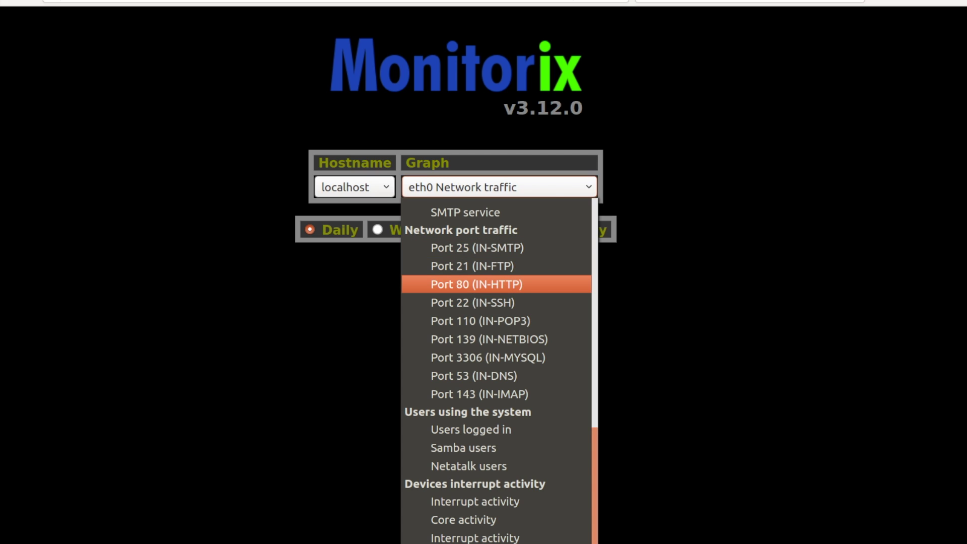
key(Up)
key(Up)
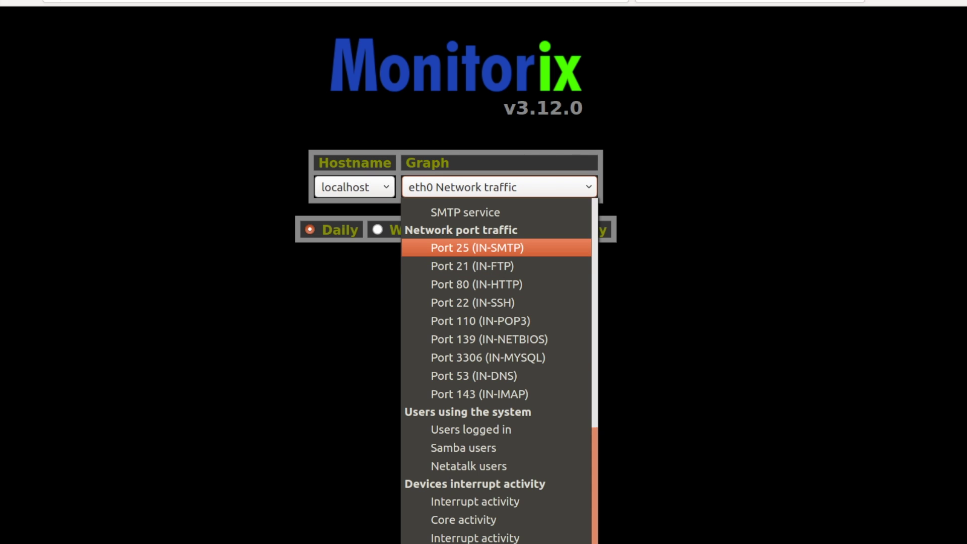
scroll(497, 370, up, 2)
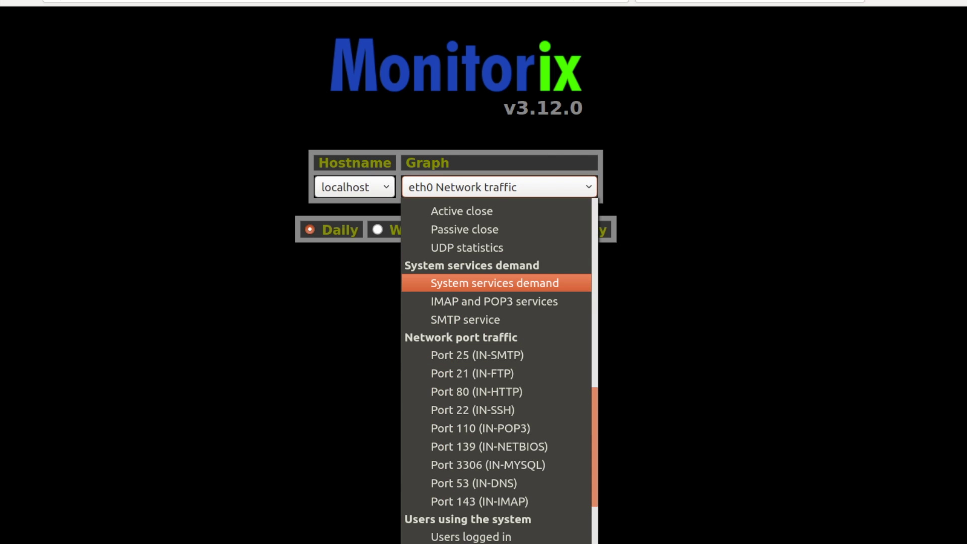
scroll(496, 370, down, 2)
click(477, 284)
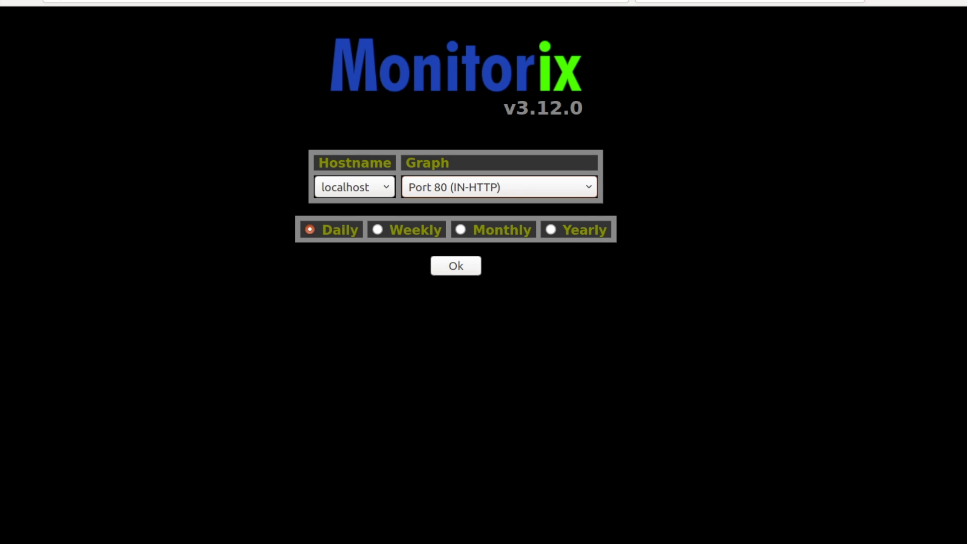
key(Return)
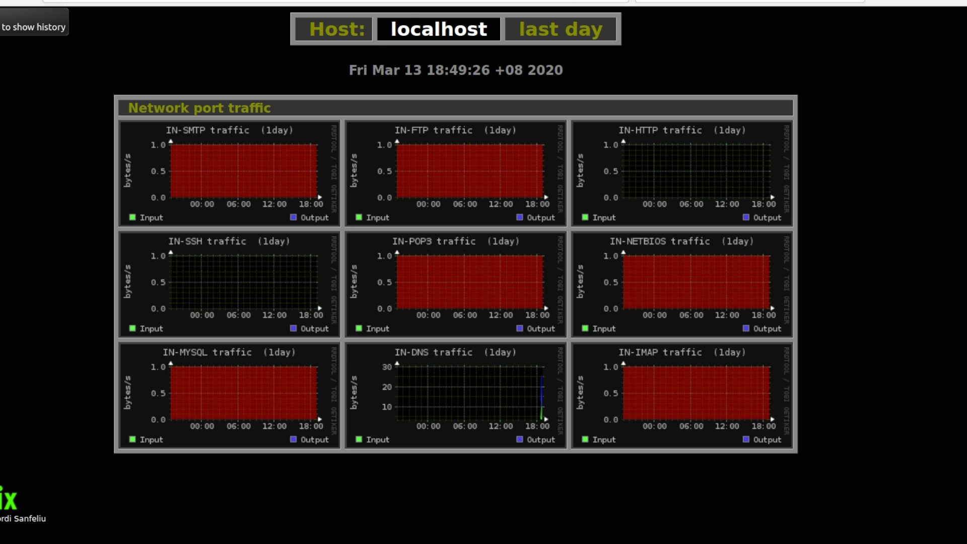
- Return to the Monitorix selection form with localhost, Port 80 (IN-HTTP) and Daily still set
key(alt+Left)
- Browse the Graph dropdown's list of available graphs, leaving Port 80 (IN-HTTP) selected
click(499, 187)
scroll(496, 376, down, 5)
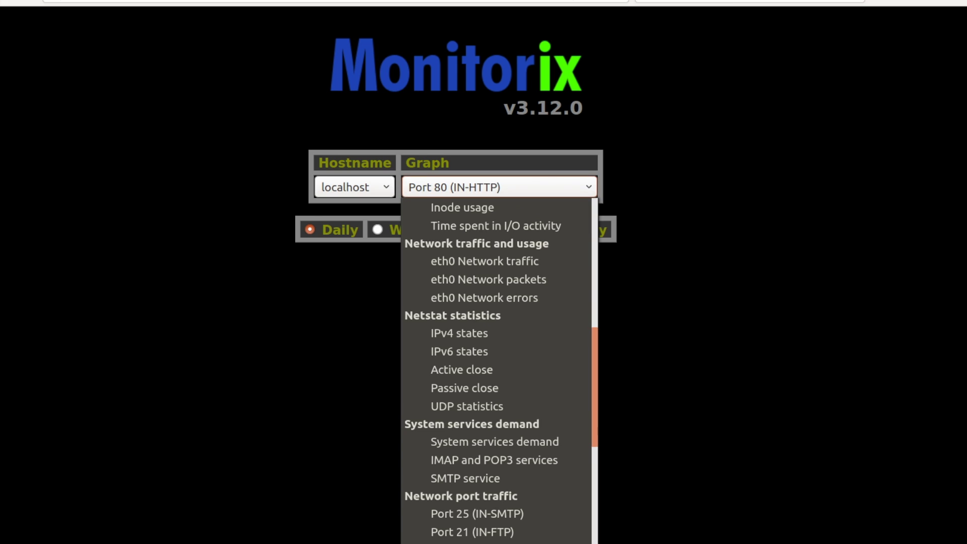